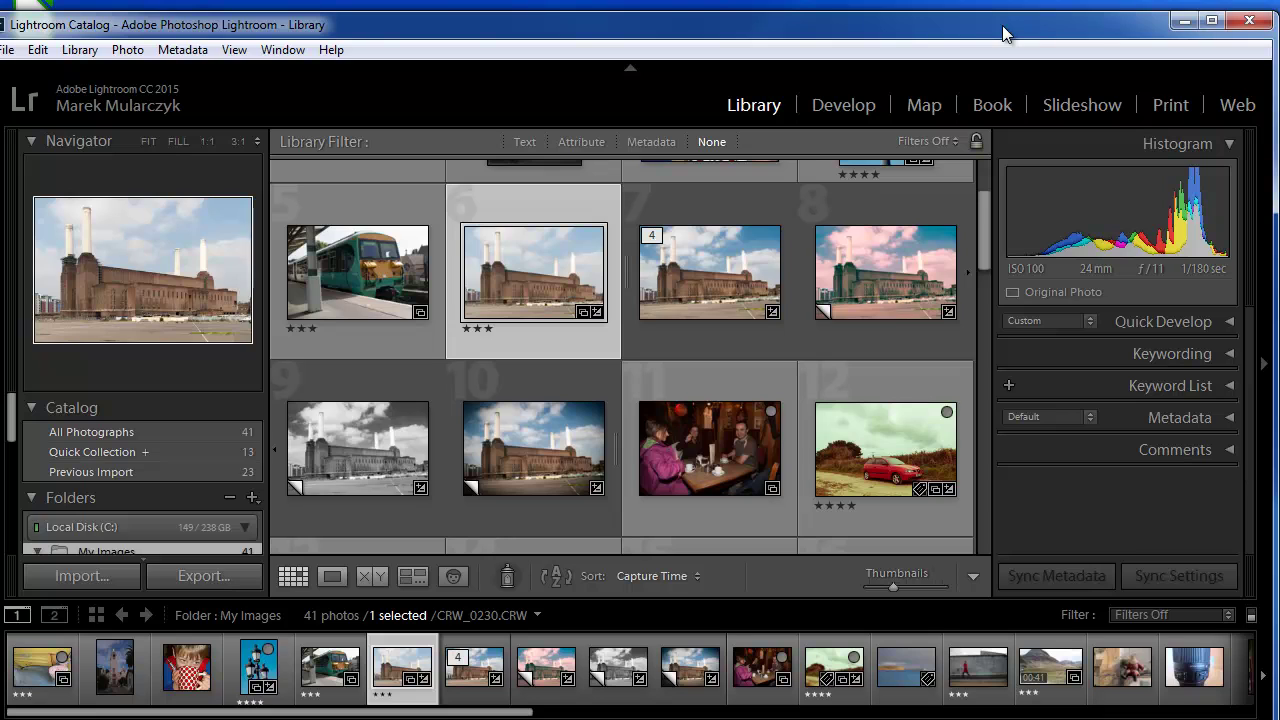
Step: Compare the Battersea photo in Develop against the Library Loupe view at 1:1
left_click(832, 106)
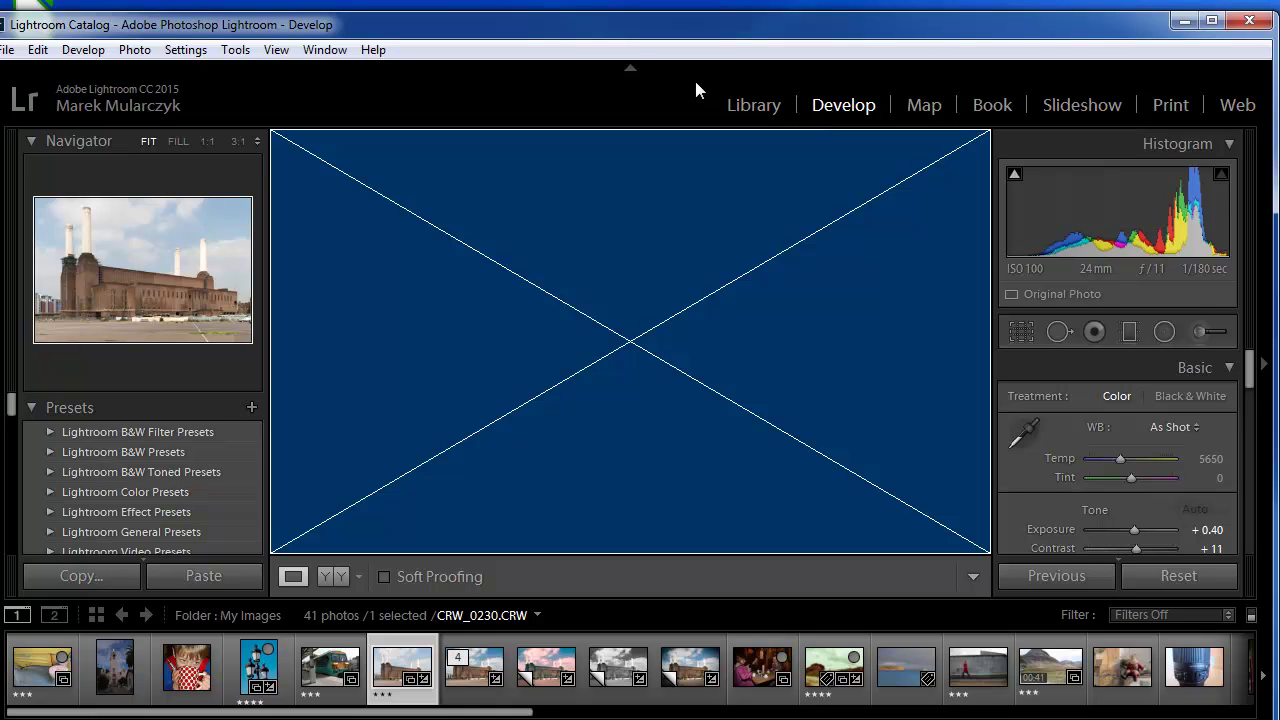
left_click(753, 106)
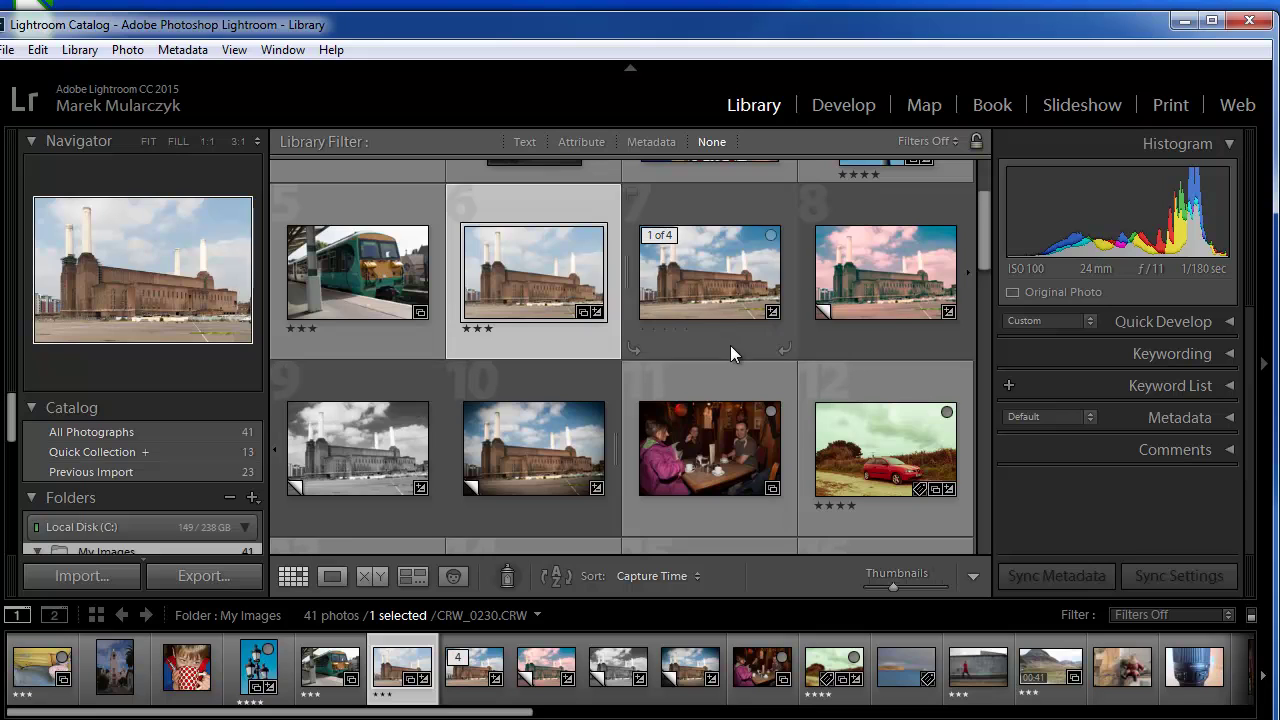
double_click(518, 287)
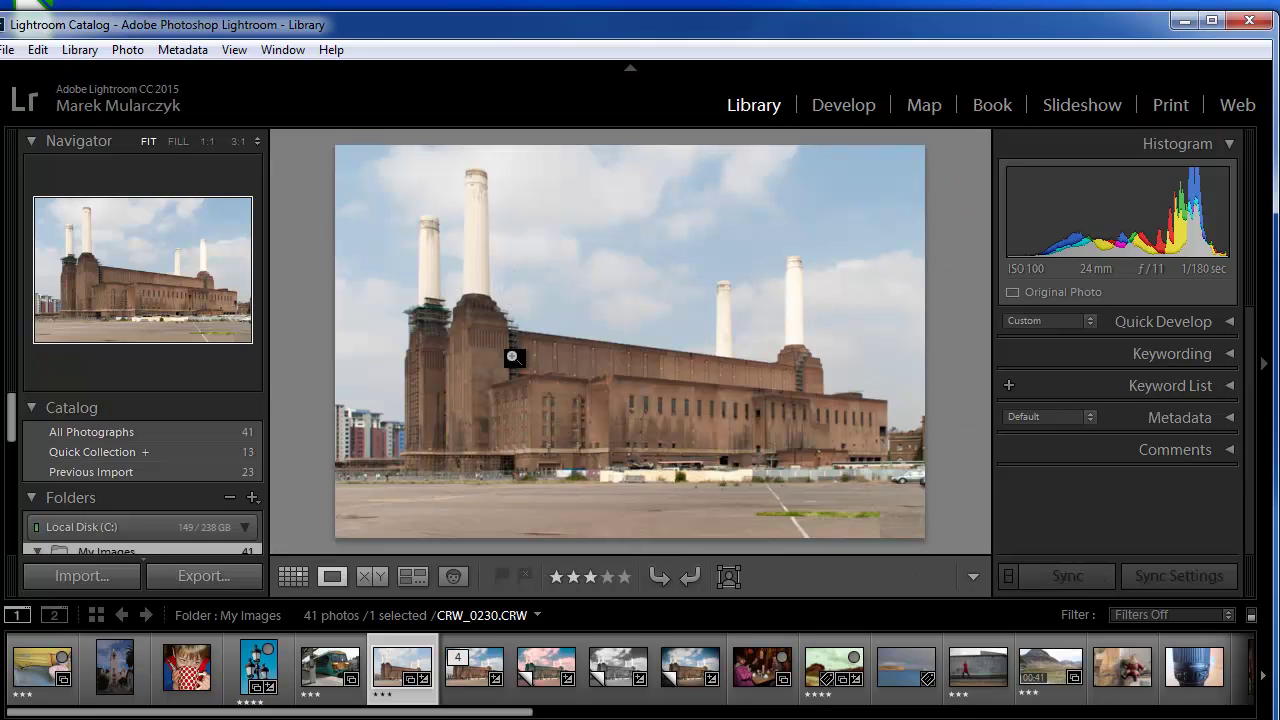
left_click(619, 367)
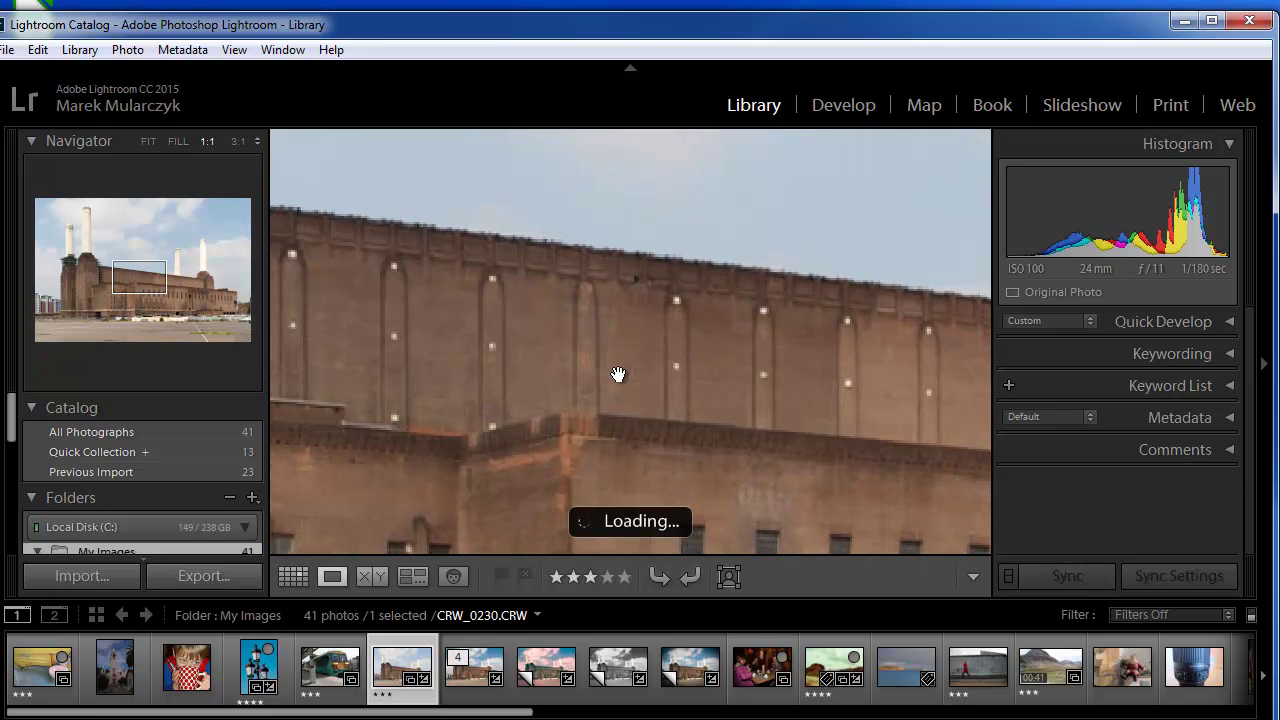
left_click(615, 385)
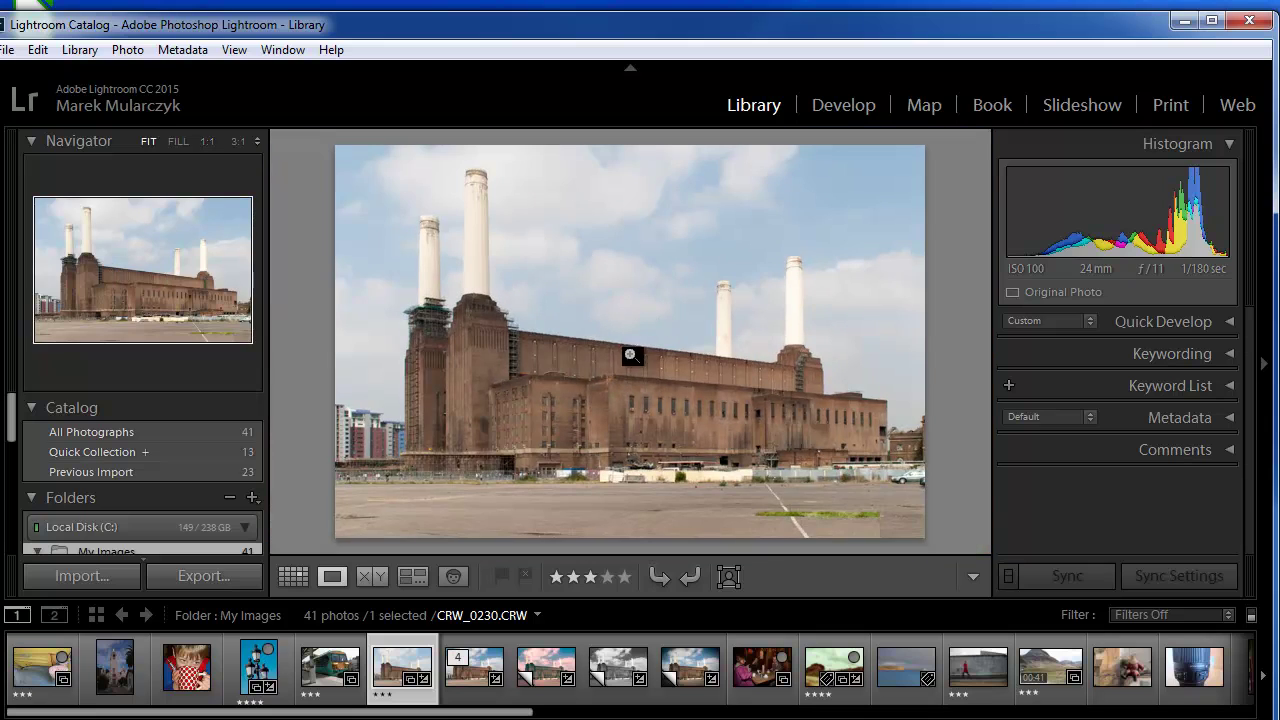
key("g")
left_click(834, 108)
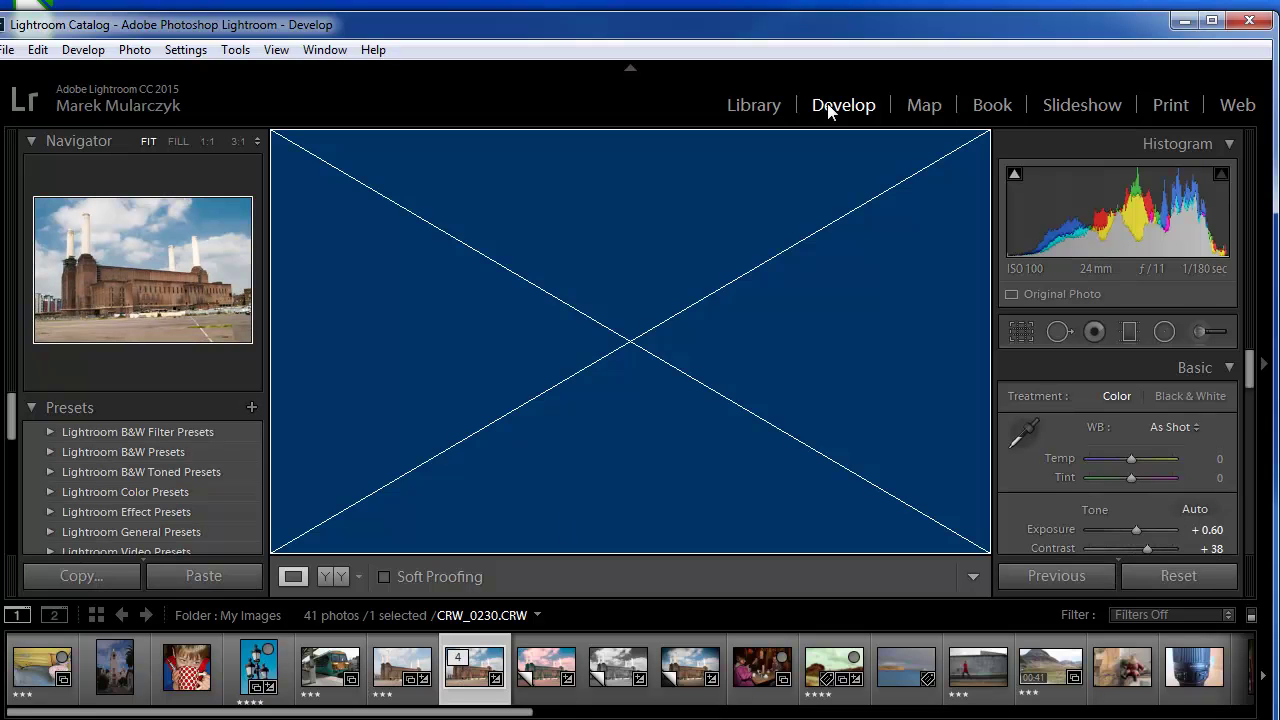
Step: Step through the filmstrip to CRW_0225.CRW and back to CRW_0230.CRW
key("Right")
key("Left")
key("Left")
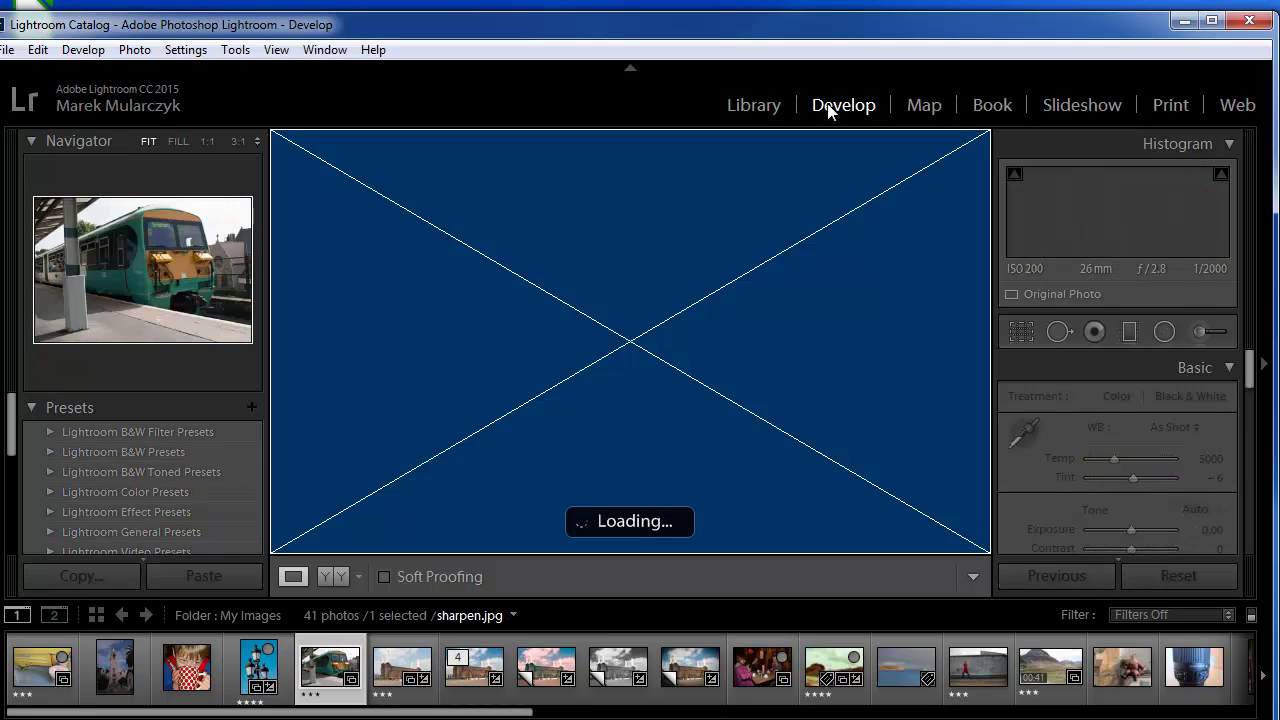
key("Left")
key("Right")
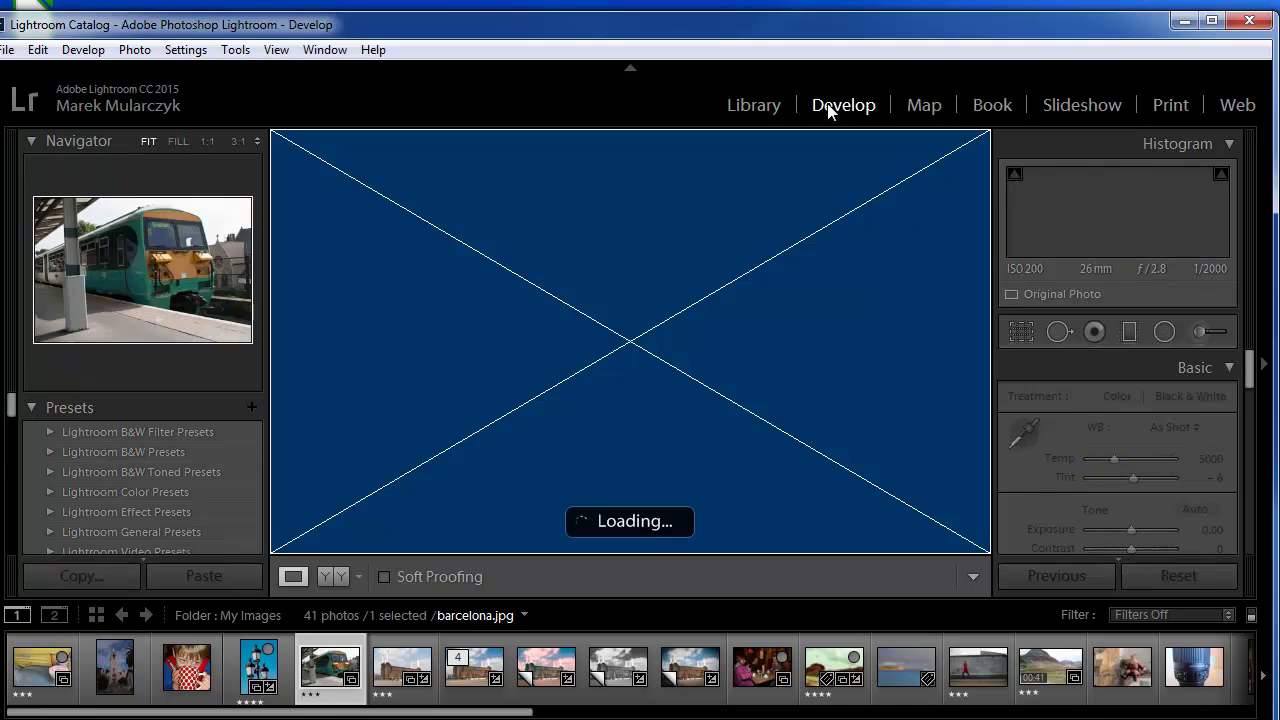
key("Right")
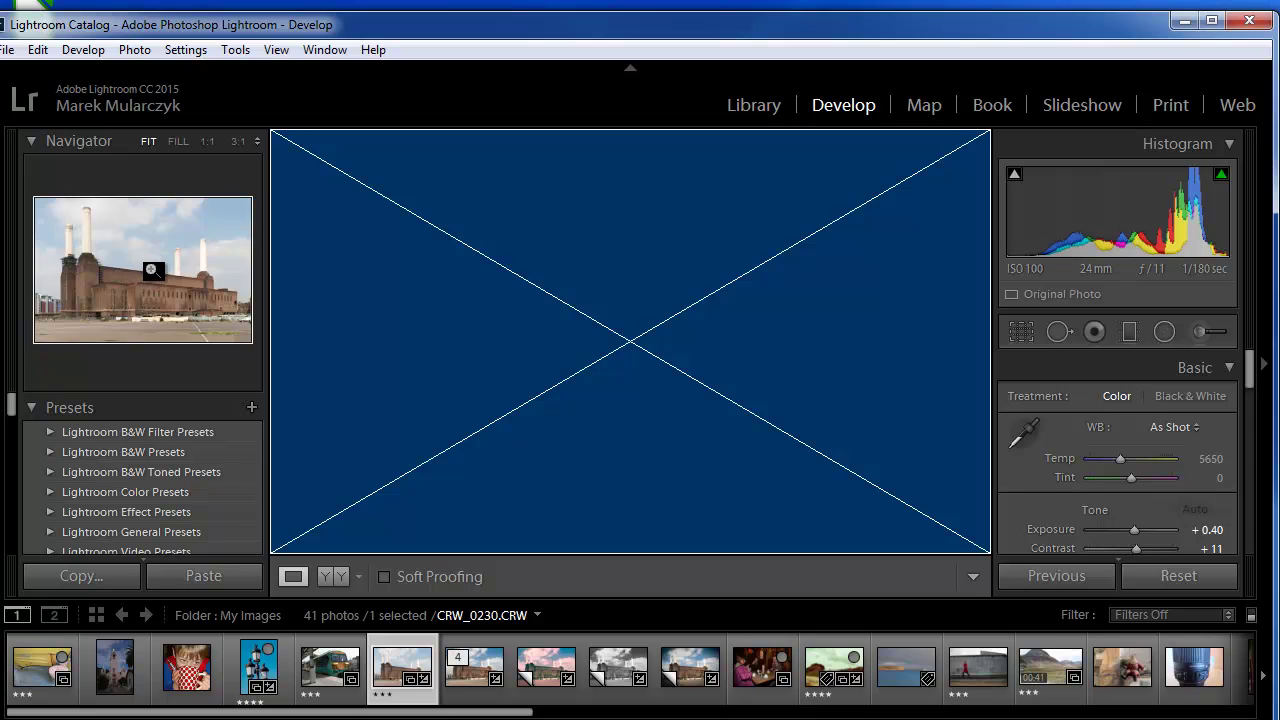
Step: Darken exposure to -3.10, then undo it back to +0.40
scroll(1255, 375, "down", 3)
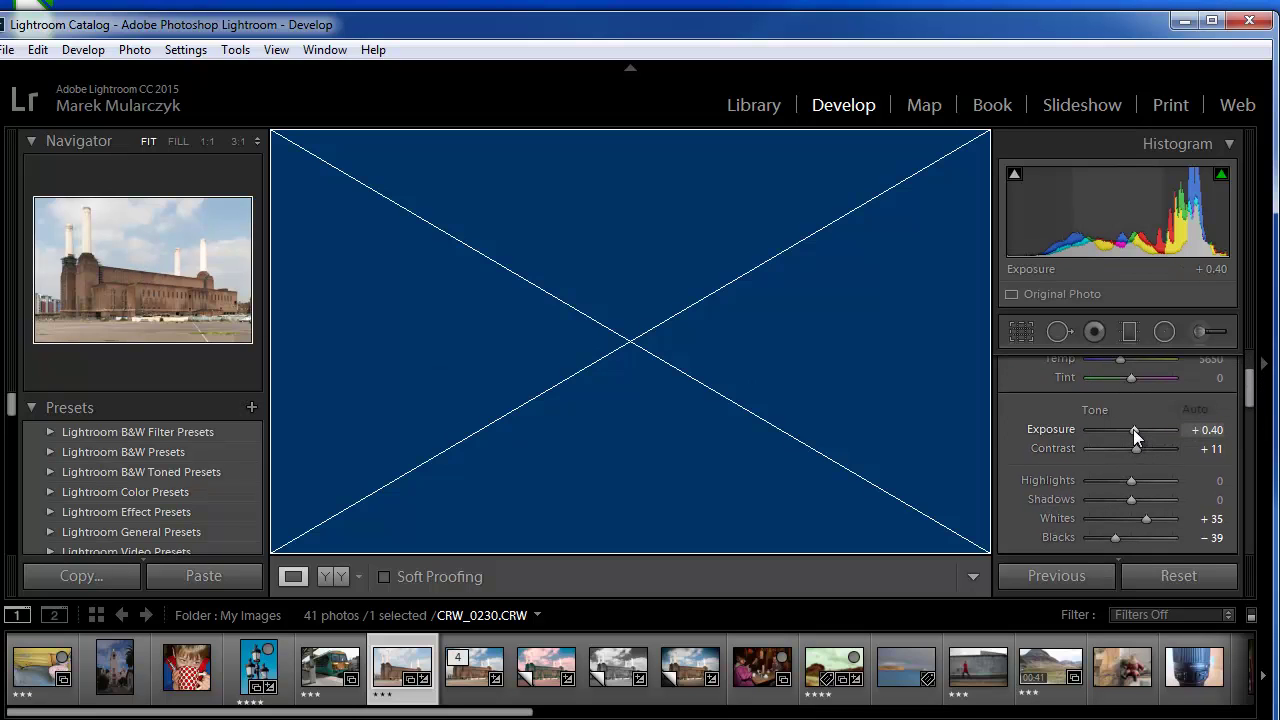
left_click_drag(1133, 431, 1105, 431)
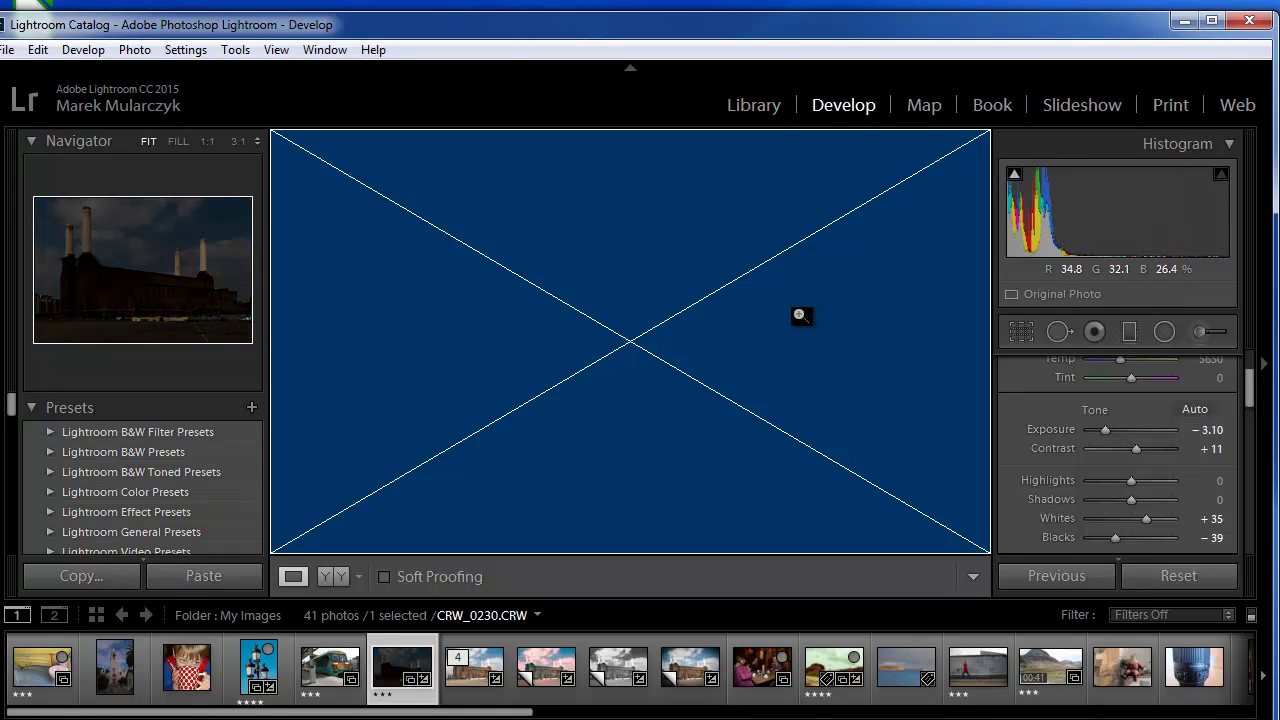
key("ctrl+z")
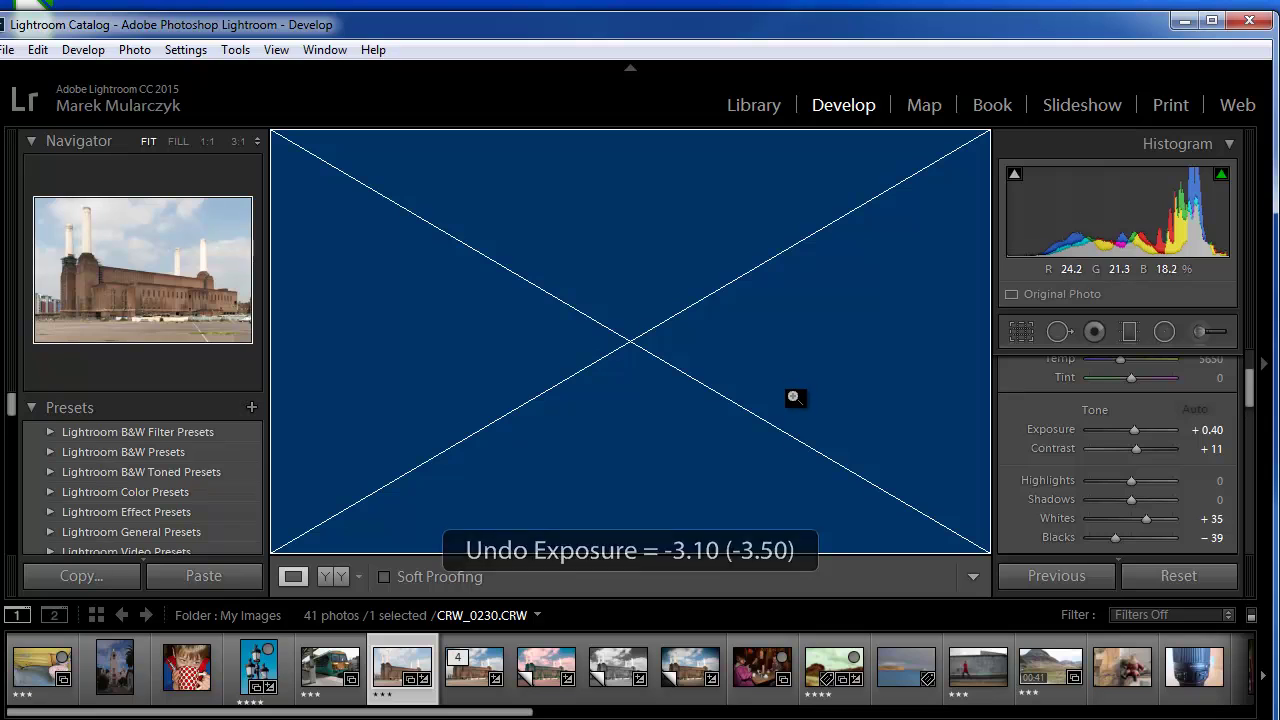
Step: From the Library, uncheck Use Graphics Processor in Performance preferences and close the dialog
left_click(752, 105)
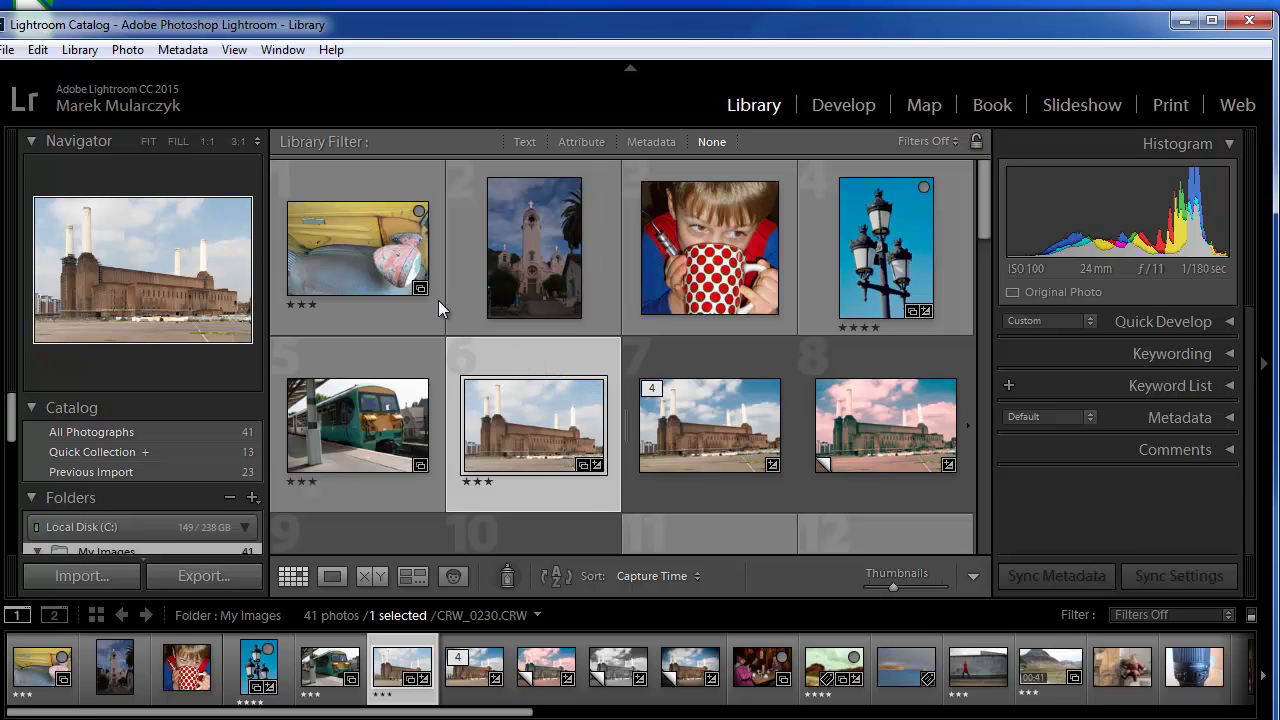
left_click(37, 52)
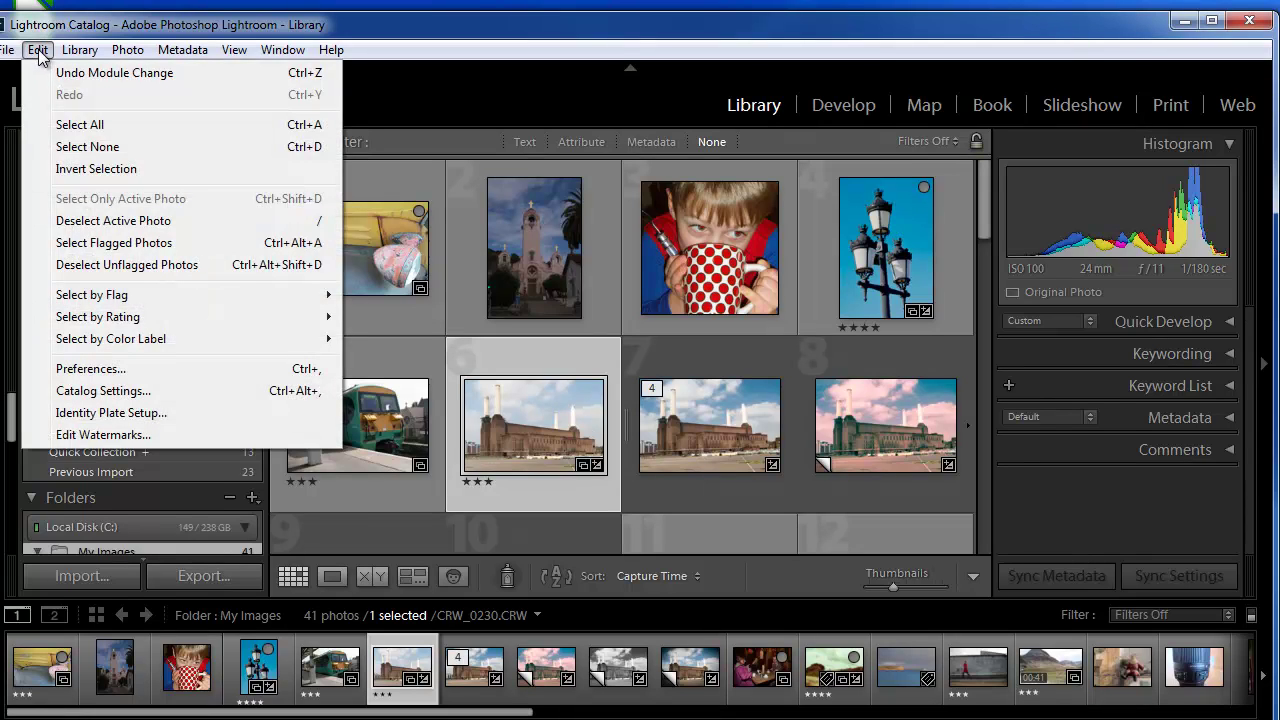
left_click(157, 370)
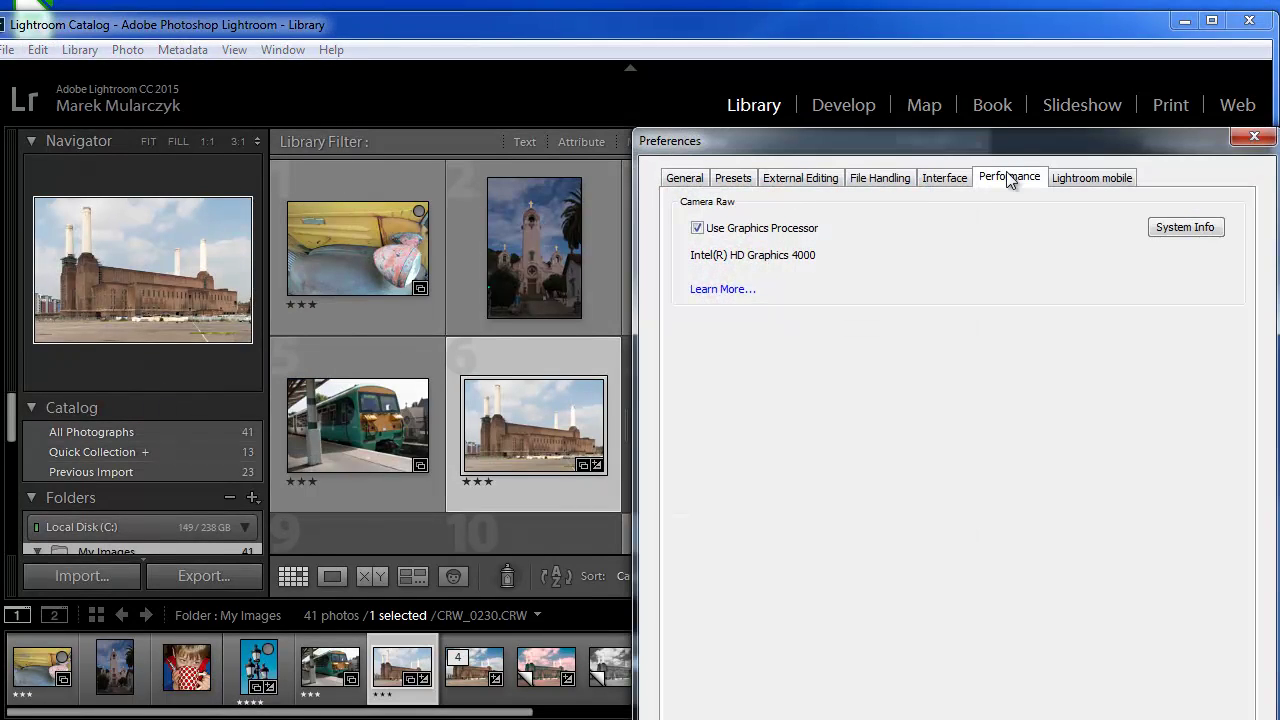
left_click_drag(1012, 146, 803, 100)
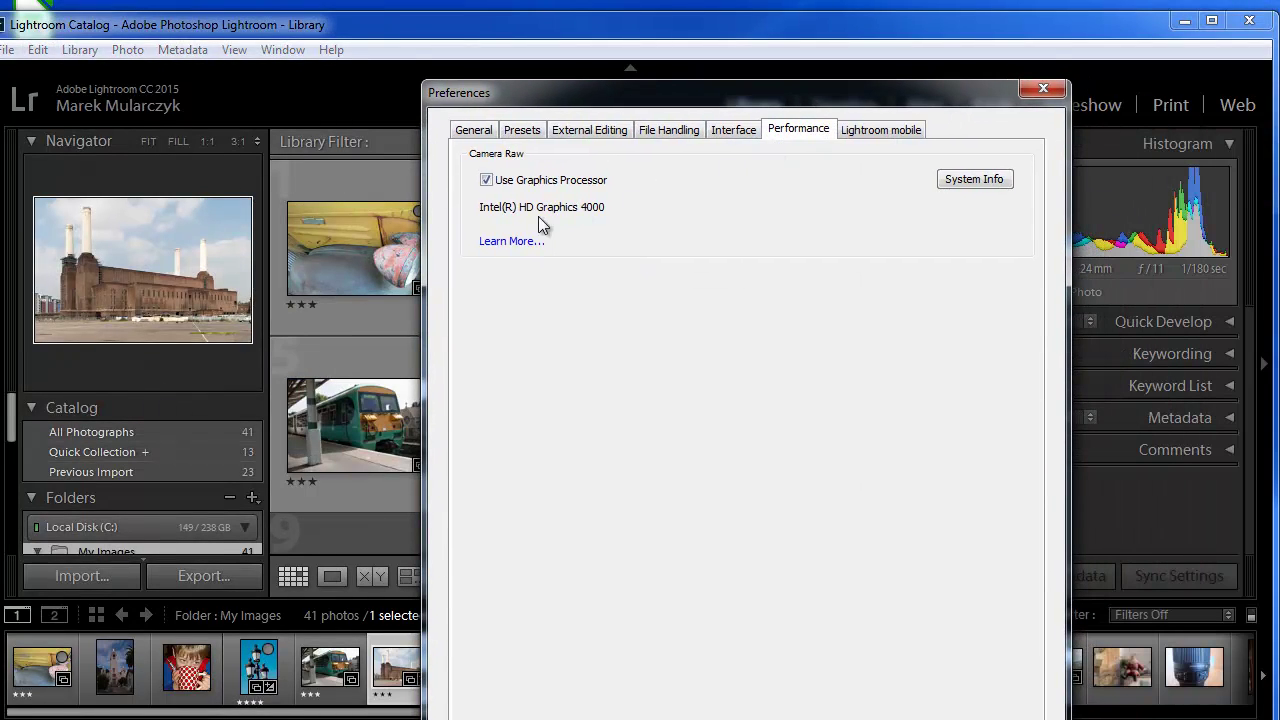
left_click(487, 180)
left_click(487, 181)
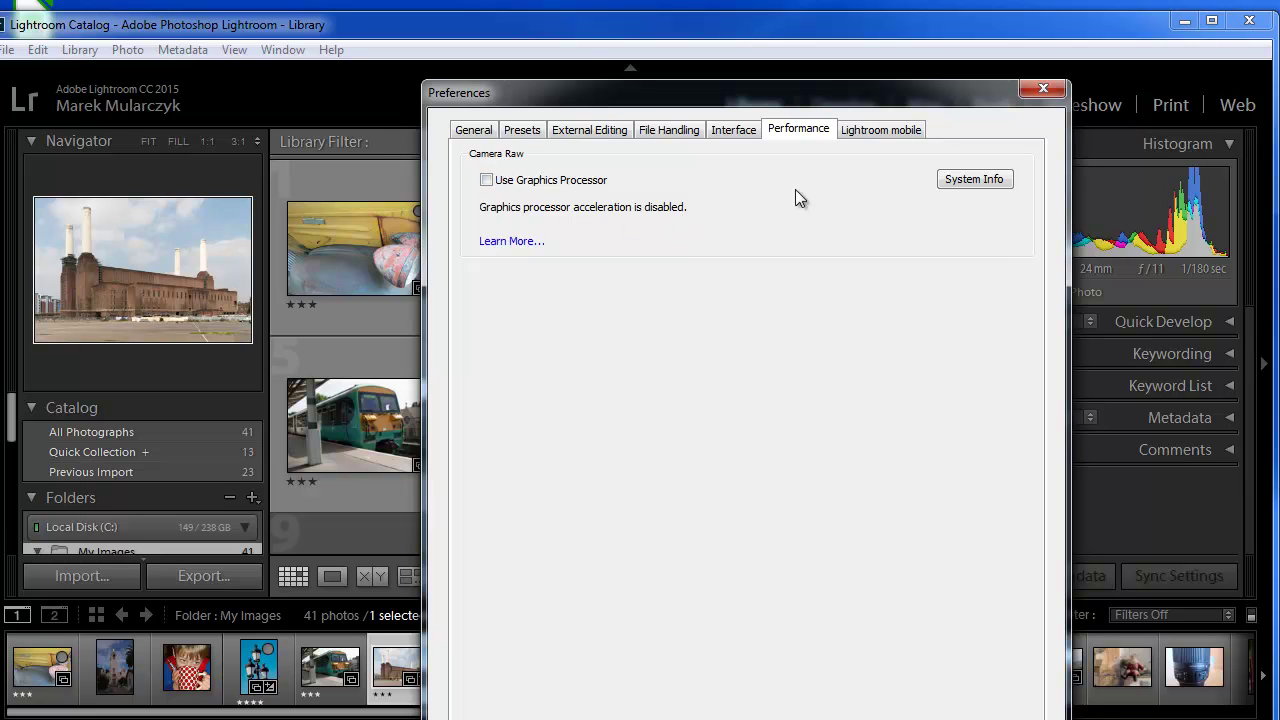
left_click_drag(824, 100, 617, 68)
key("Escape")
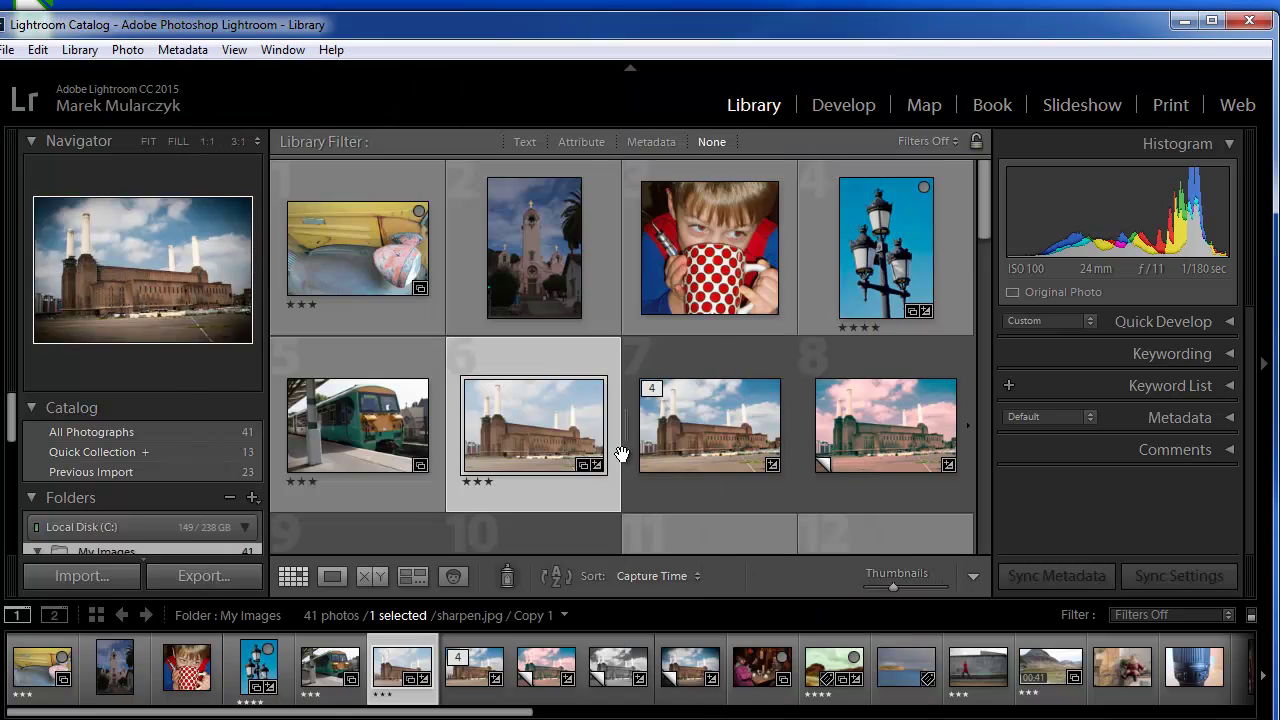
Step: View the Battersea photo rendered properly in Develop, then switch to the web browser
left_click(850, 106)
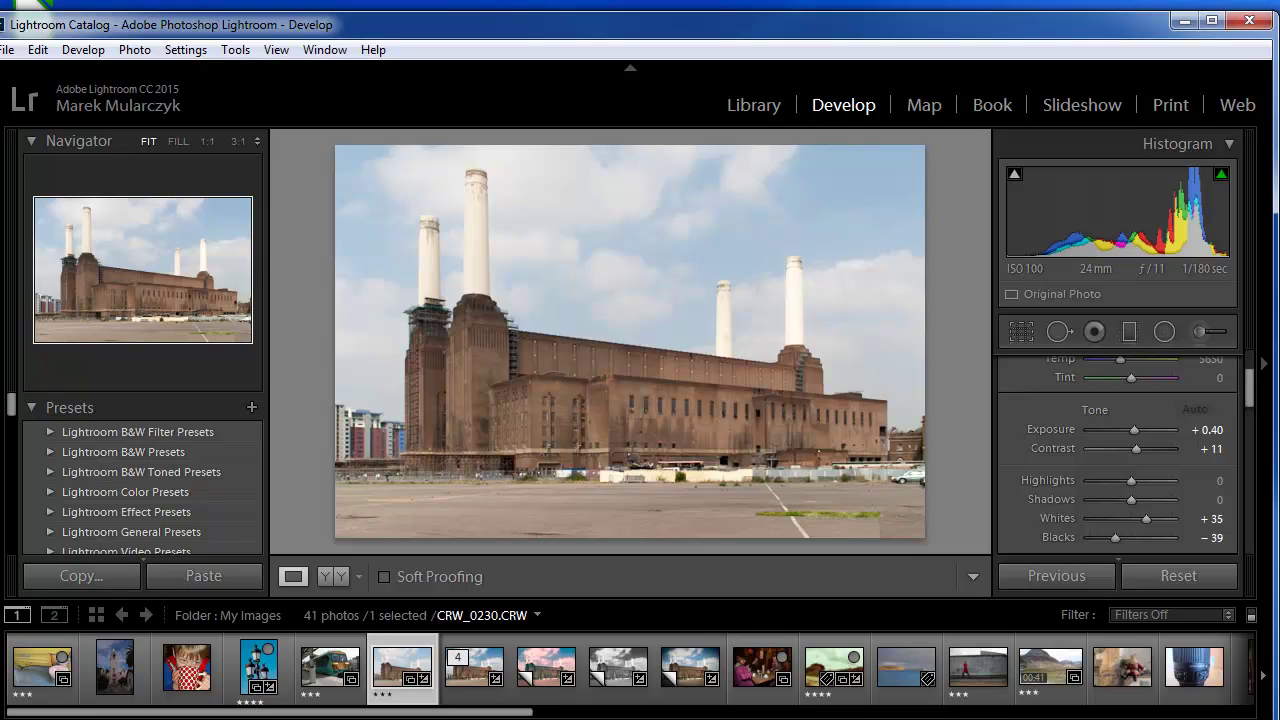
key("alt+Tab")
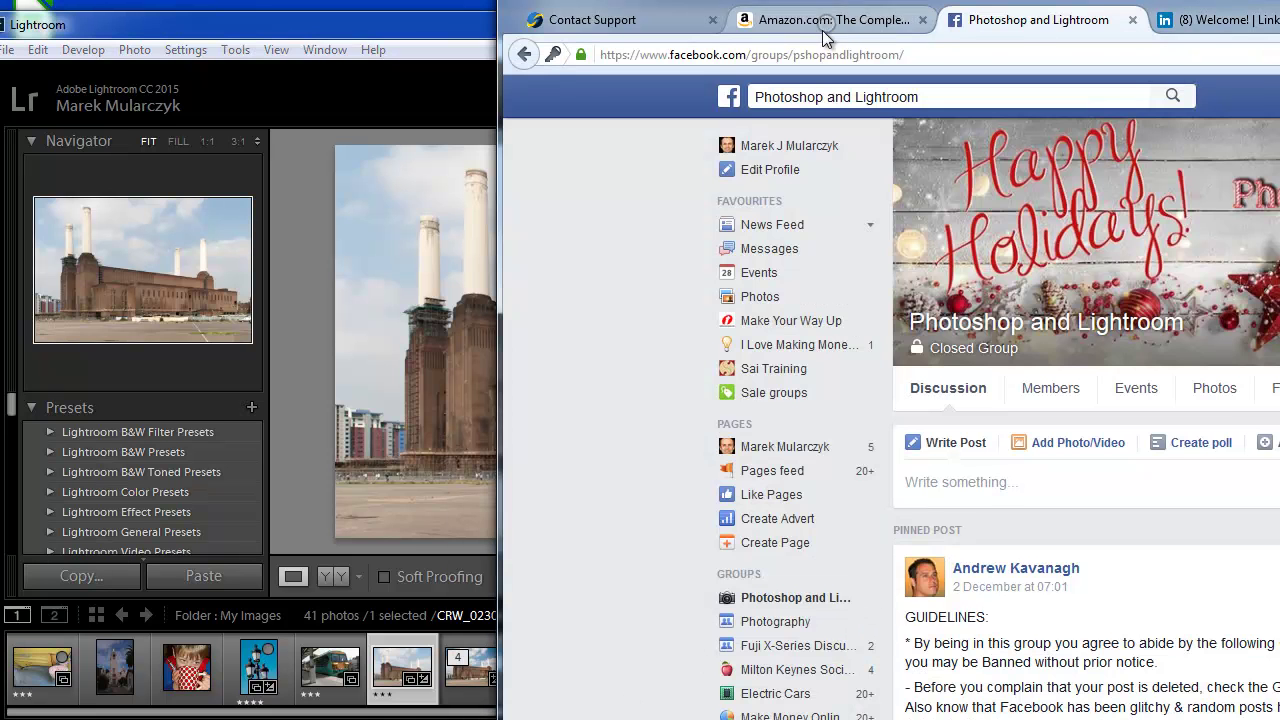
Step: Show the Amazon page for the Complete Lightroom CC DVD ($27.00)
left_click(822, 25)
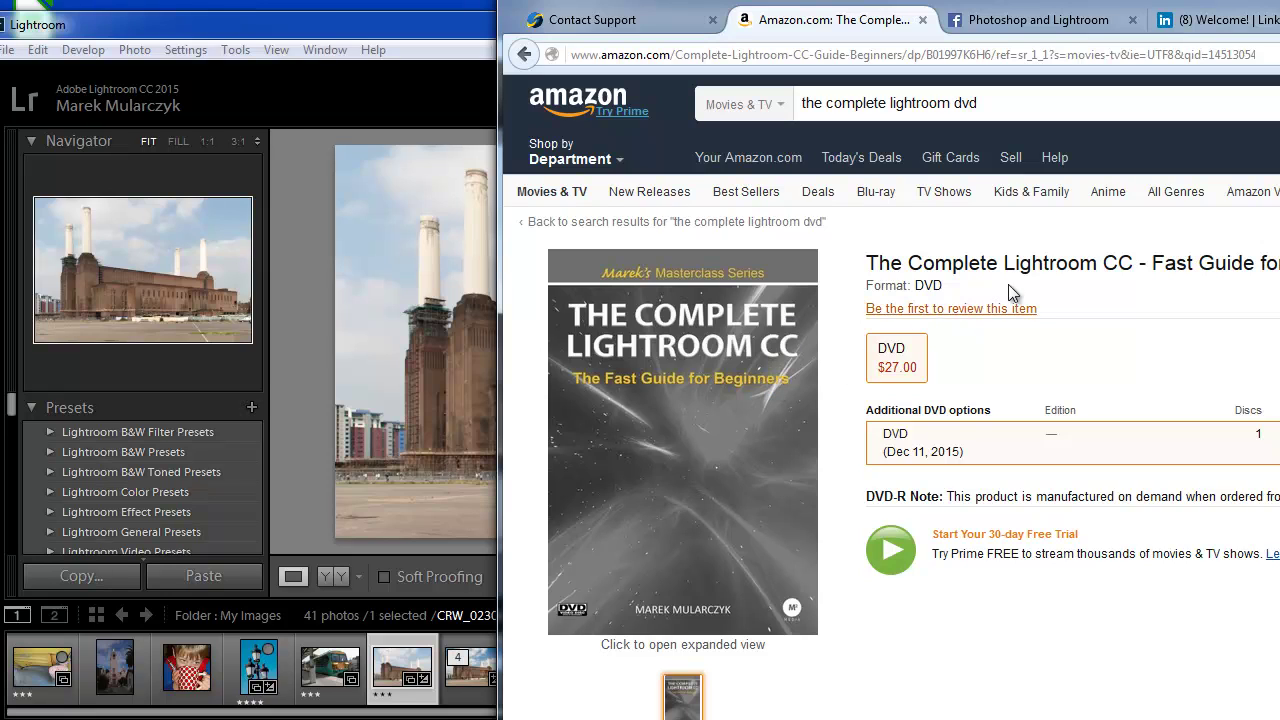
Step: In a new tab, go to udemy.com and search for 'master lightroom in easy steps'
key("ctrl+t")
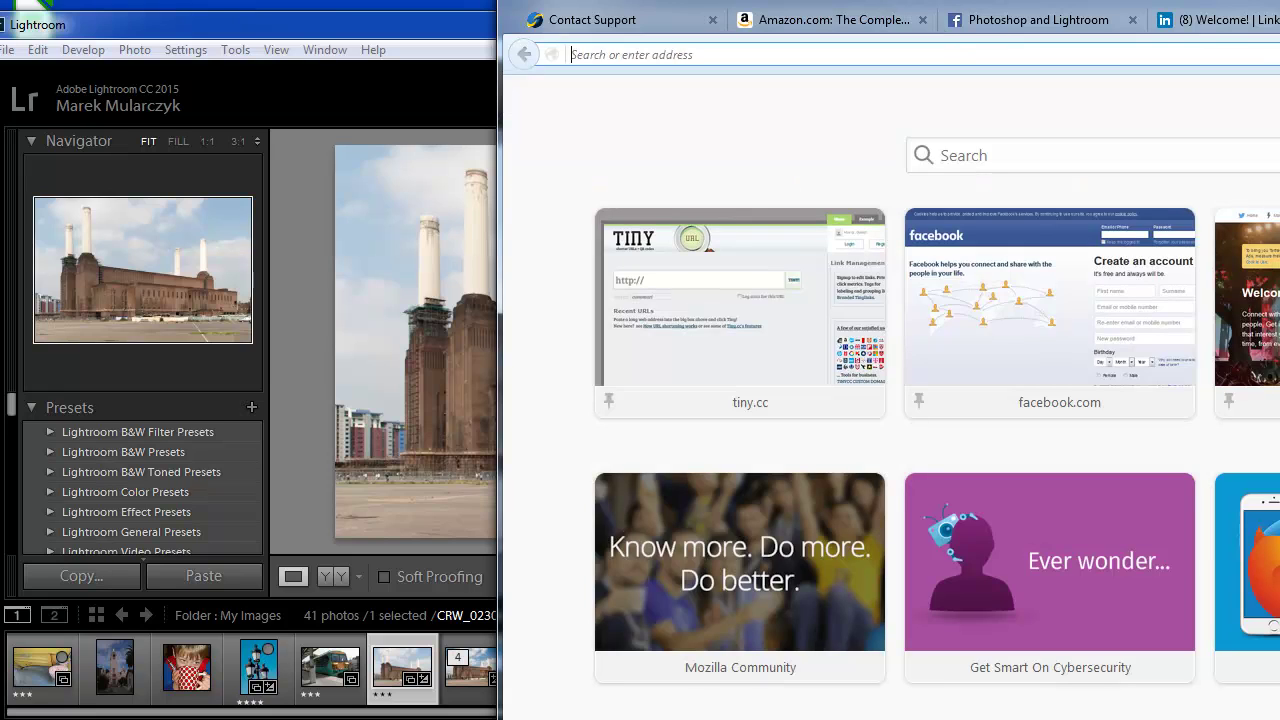
type("udemy.com")
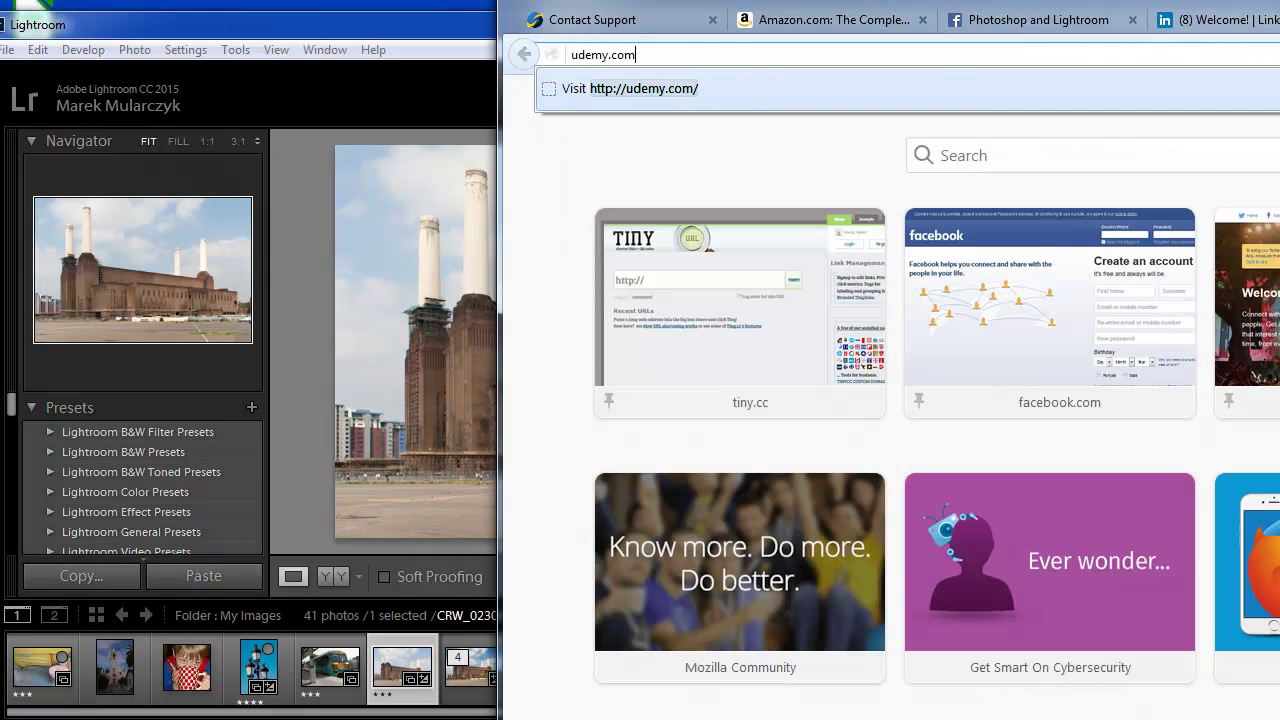
key("Return")
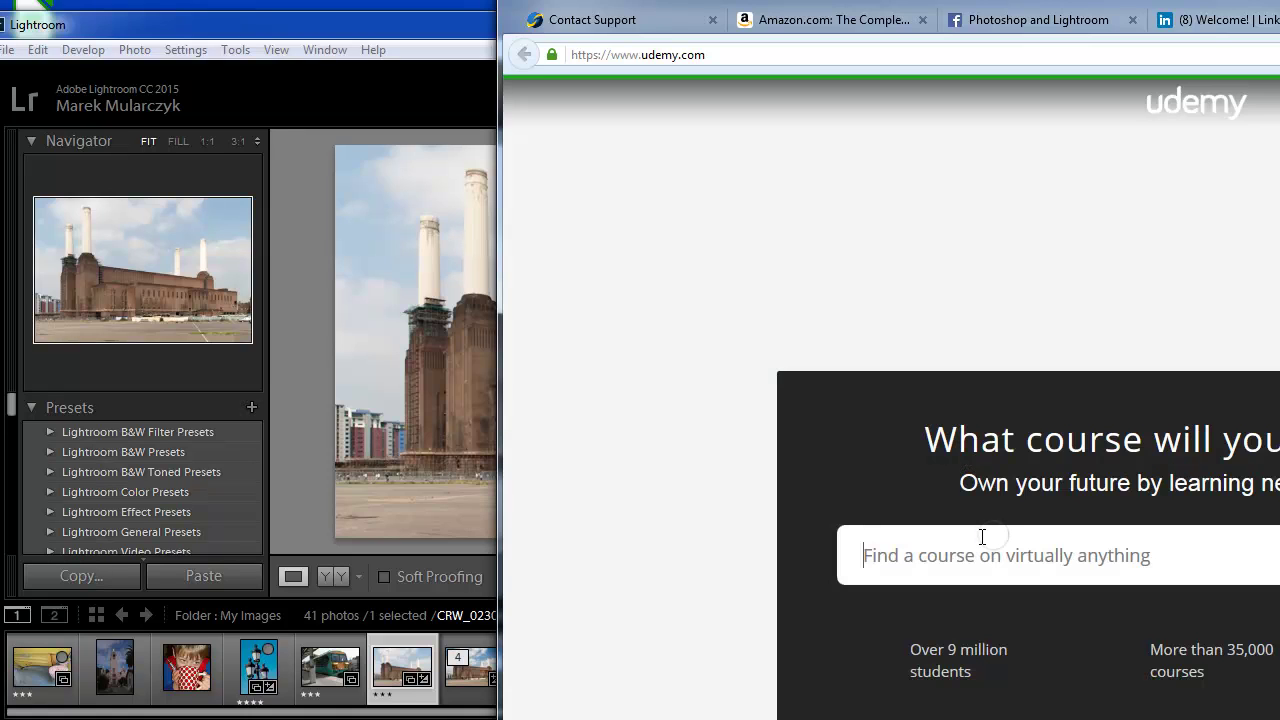
type("master ligh")
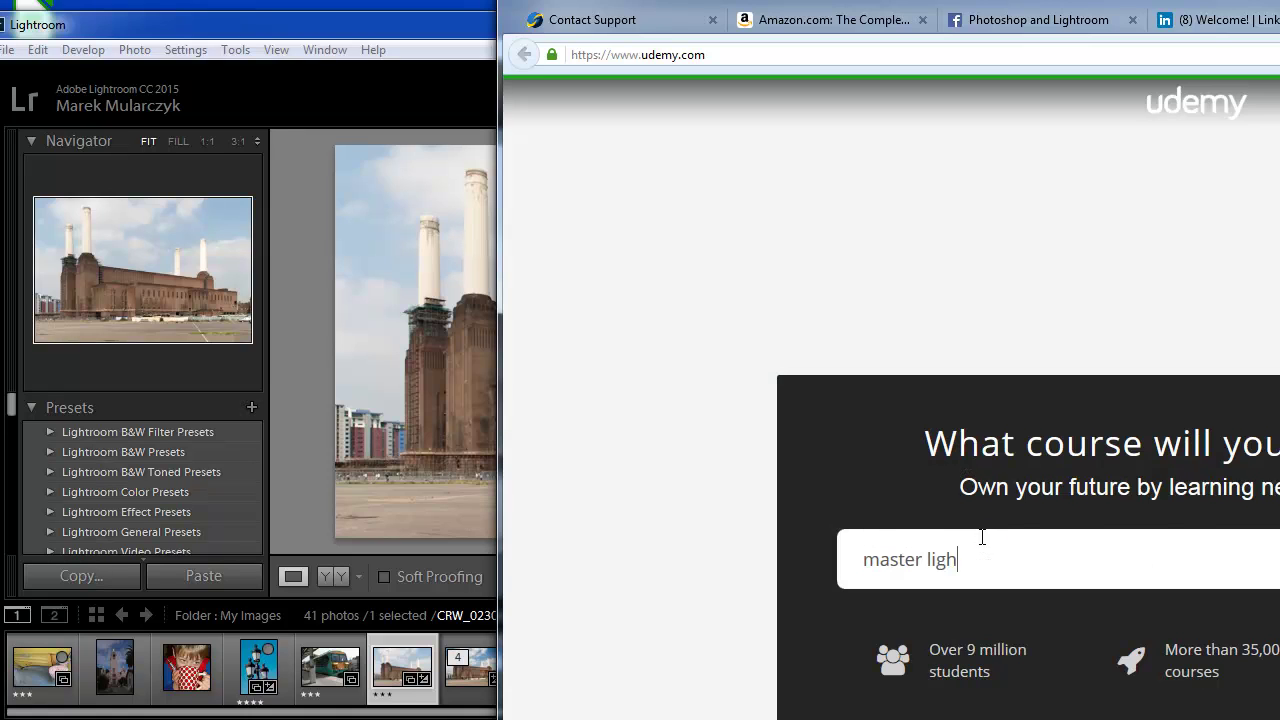
type("troom in ea")
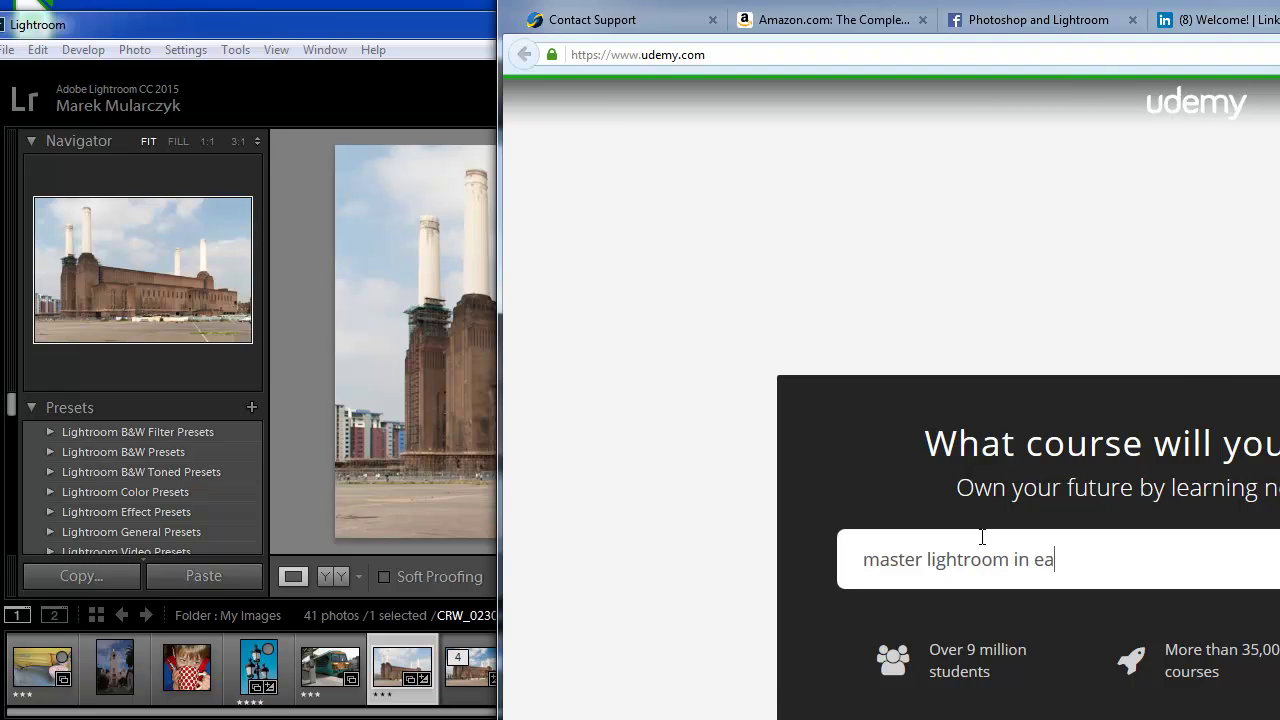
type("sy steps")
key("Down")
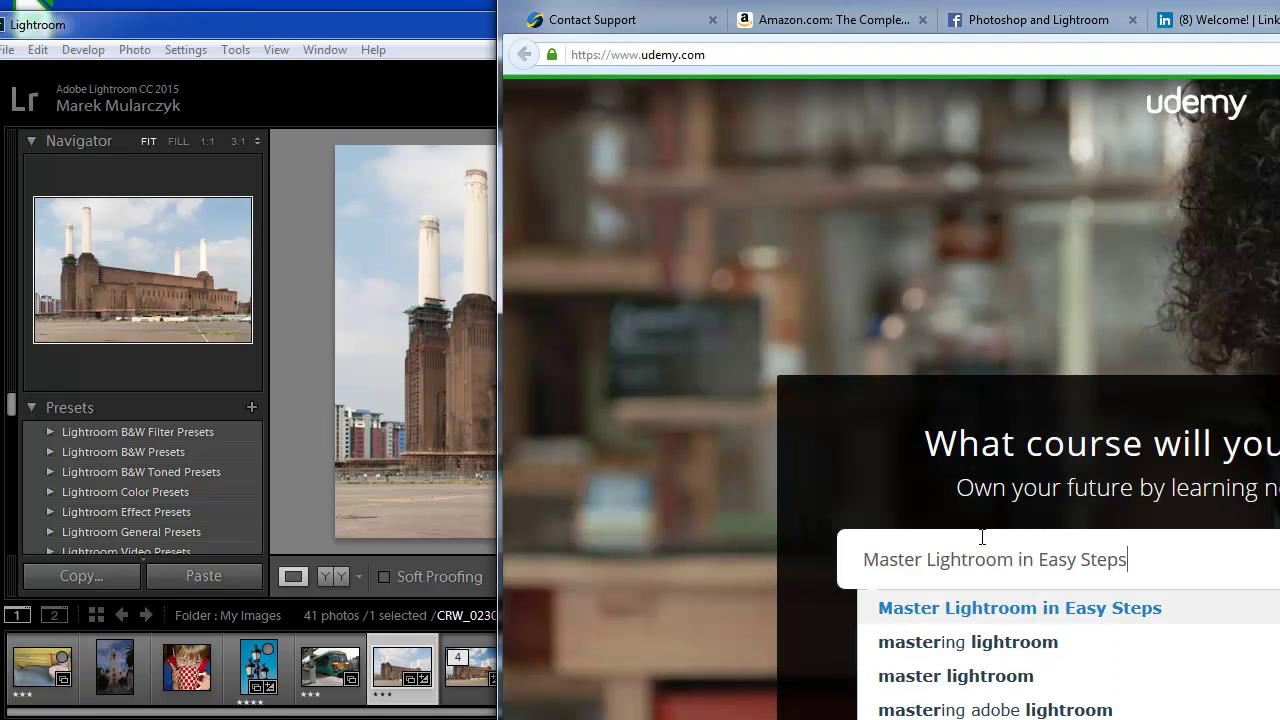
key("Return")
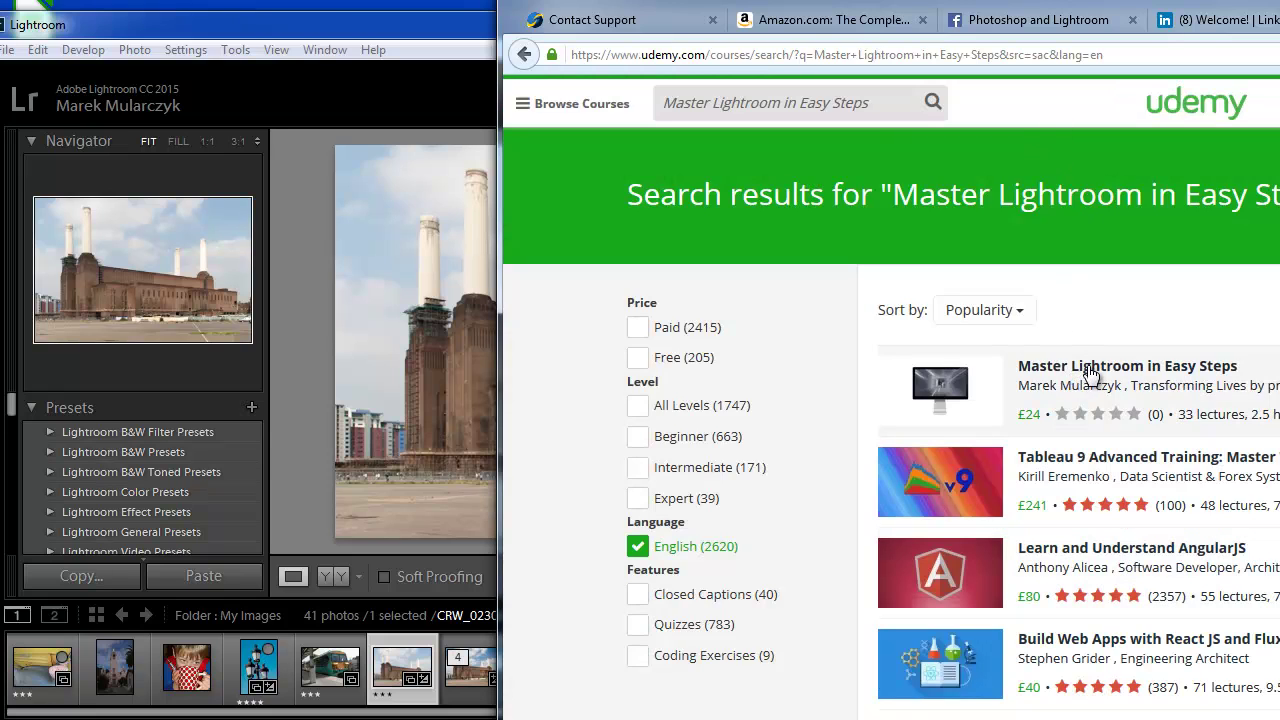
Step: Open Marek Mularczyk's course page and scroll through Section 7 to his instructor bio
left_click(950, 413)
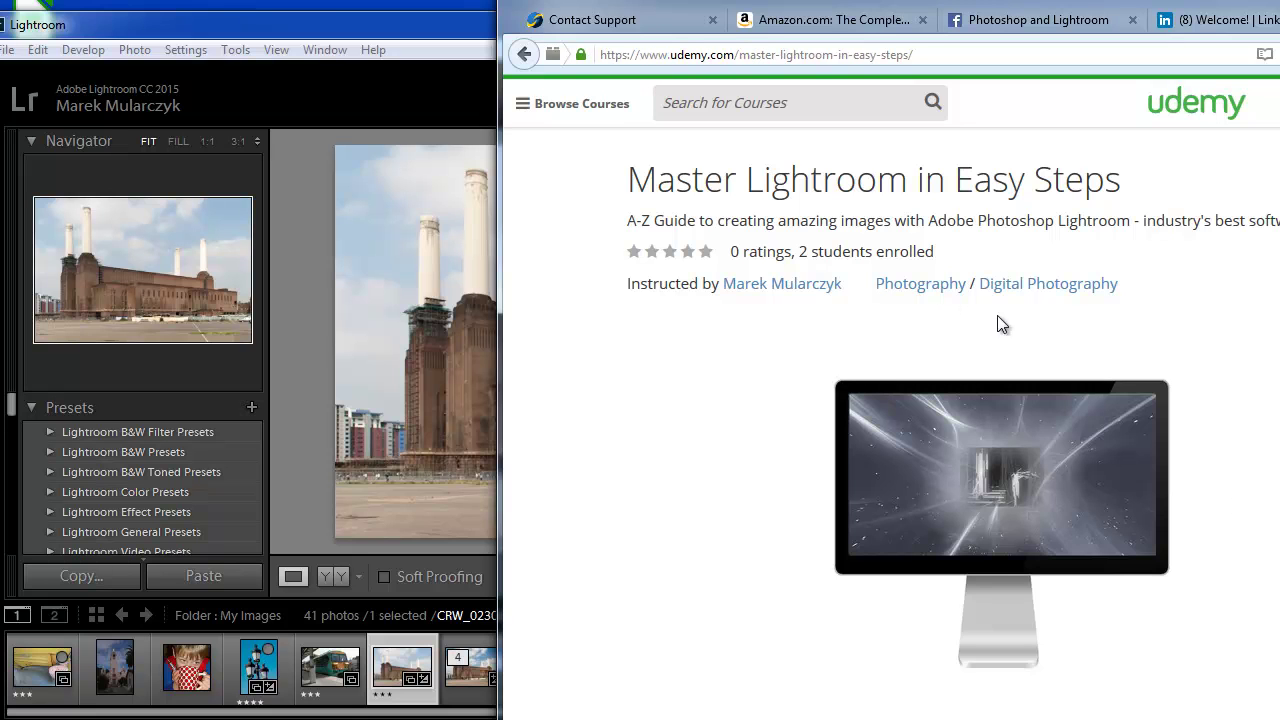
scroll(890, 430, "down", 5)
scroll(890, 430, "down", 2)
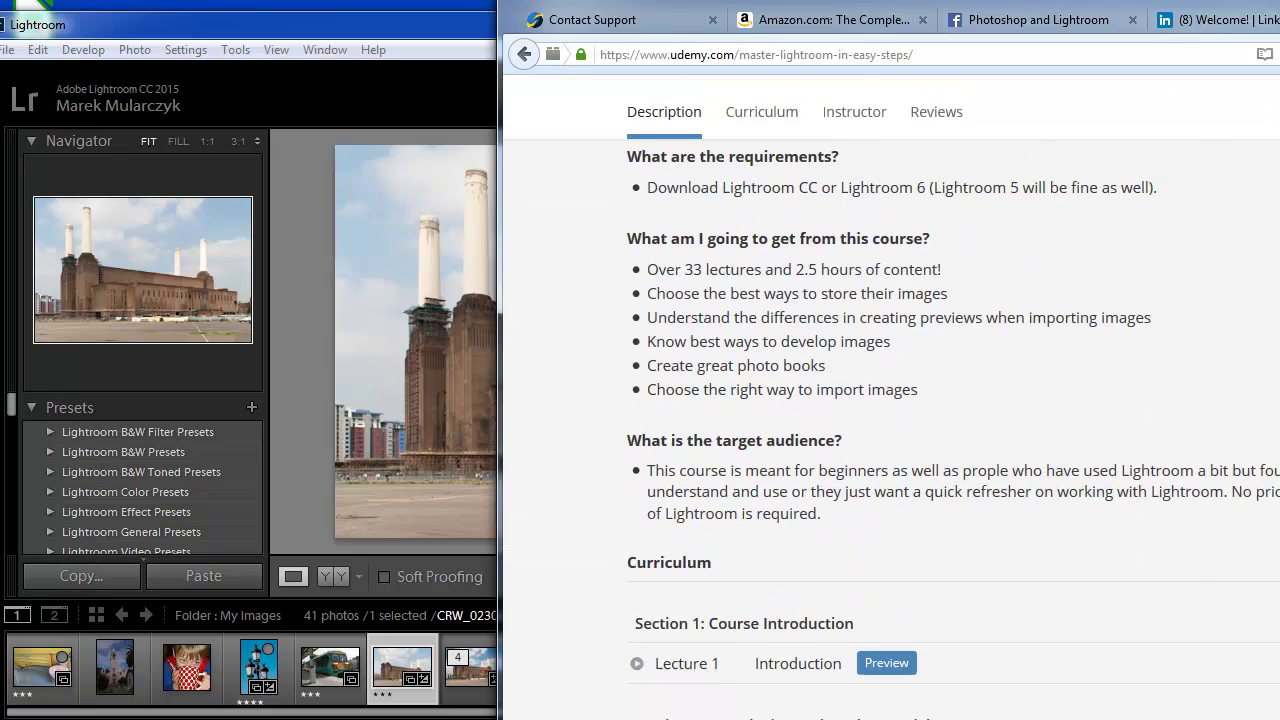
scroll(890, 430, "down", 3)
scroll(890, 430, "down", 2)
scroll(890, 430, "down", 3)
scroll(890, 430, "down", 4)
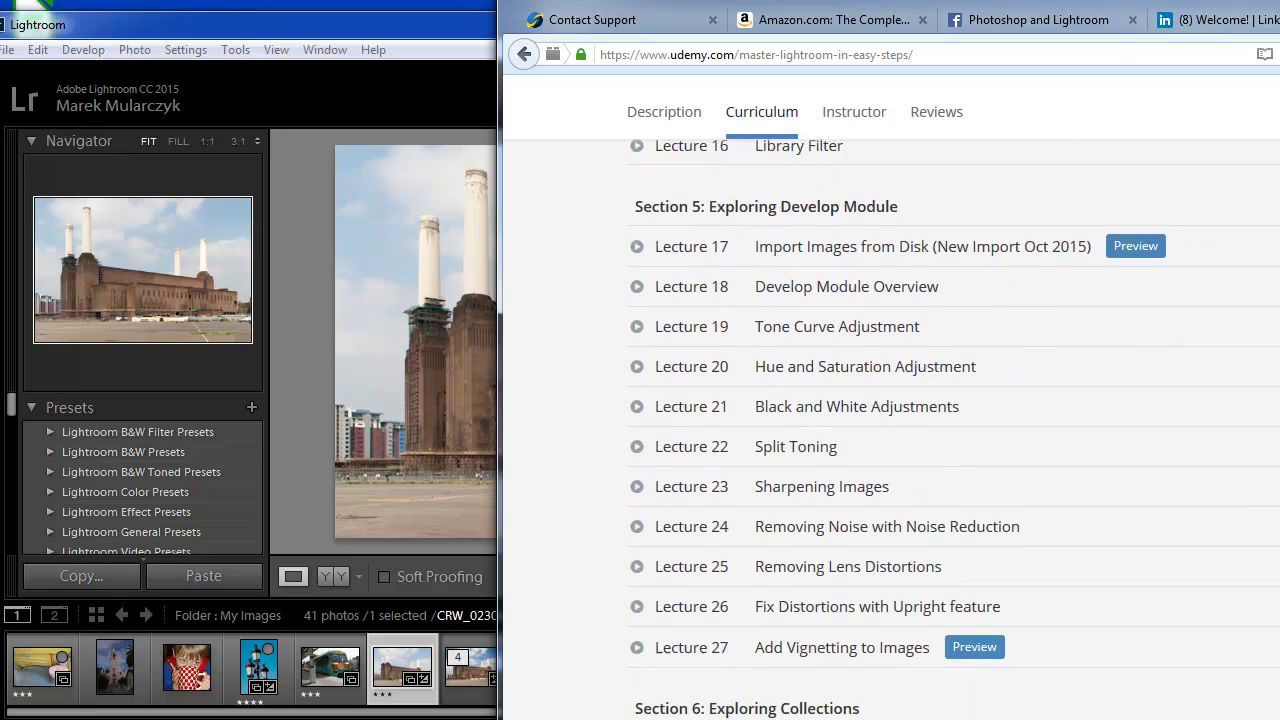
scroll(890, 430, "down", 3)
scroll(890, 430, "down", 1)
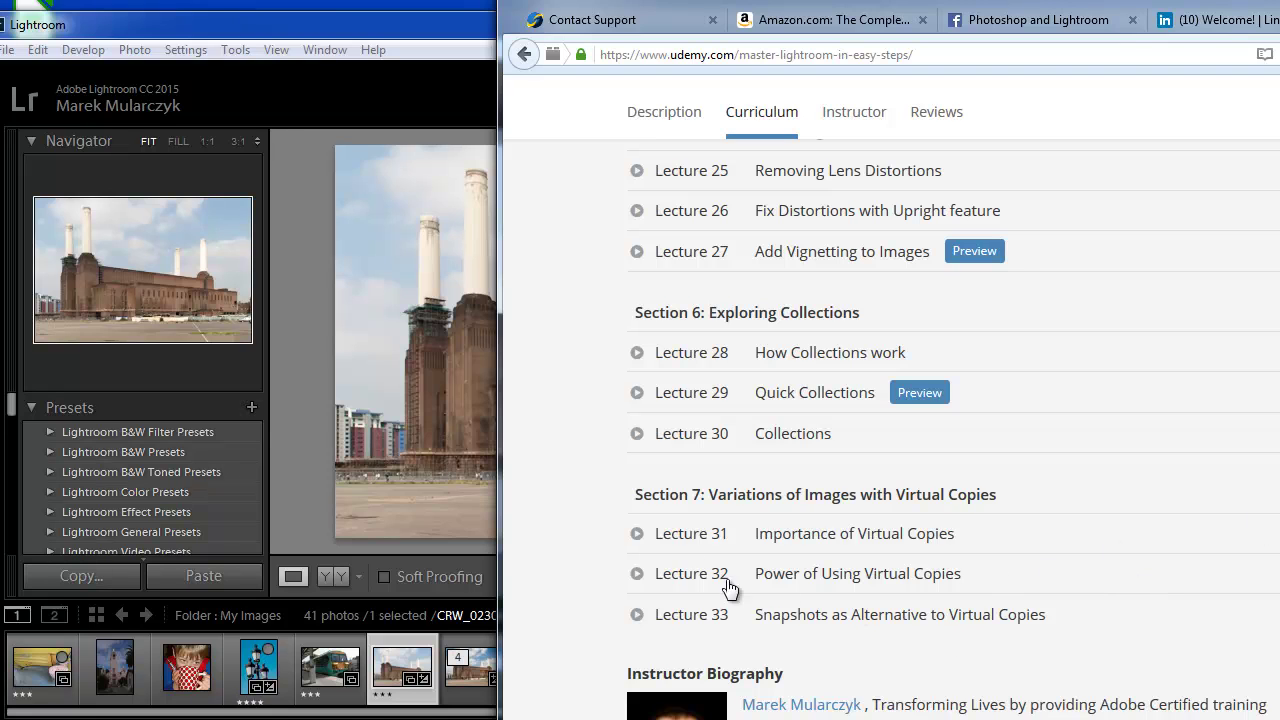
scroll(950, 420, "down", 3)
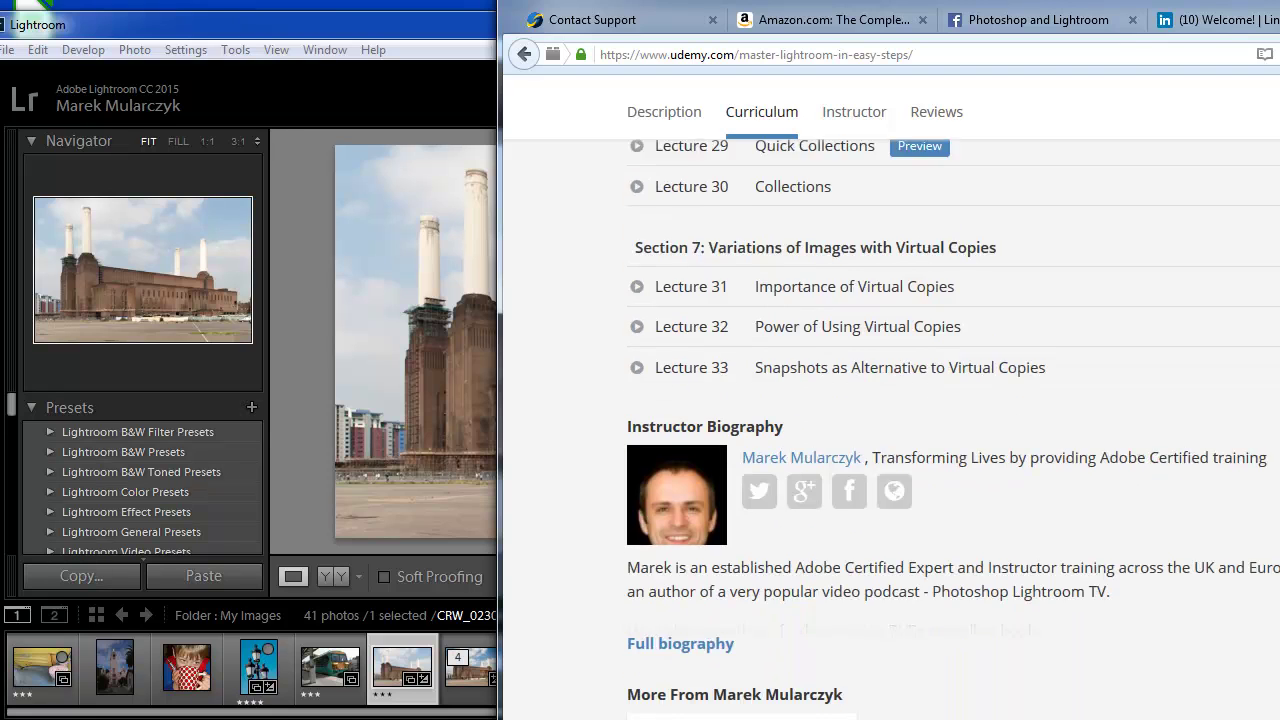